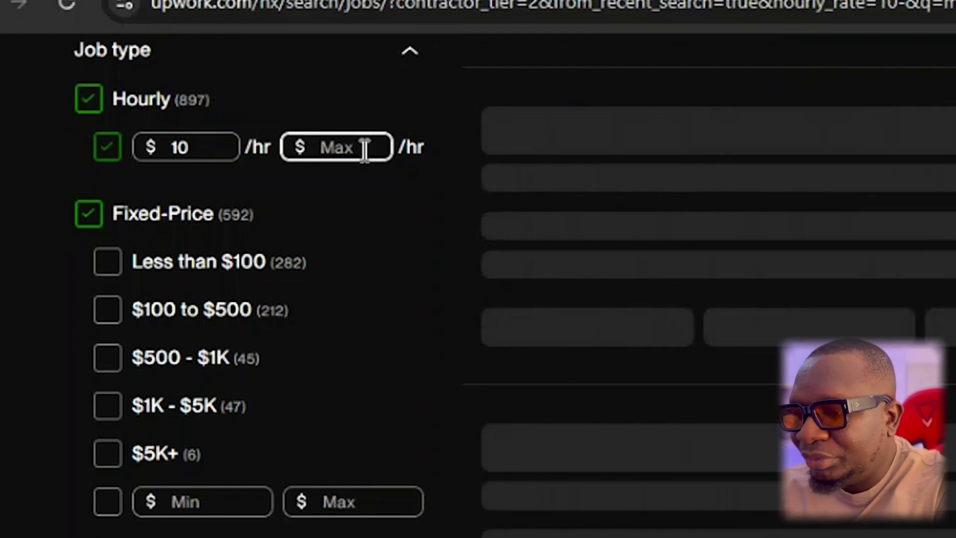
Set the maximum hourly rate to $100 and include fixed-price jobs of $100 to $500, $500 - $1K, $1K - $5K and $5K+.
type("100")
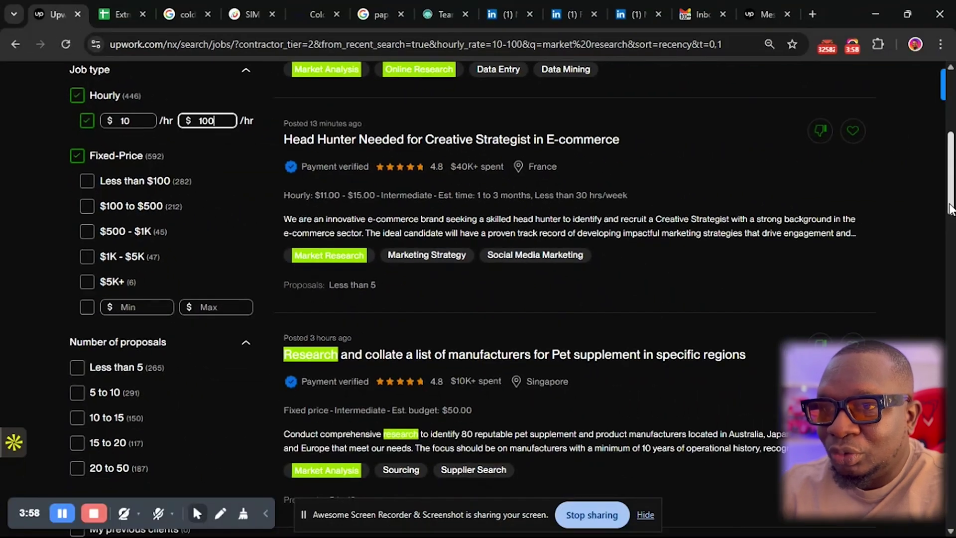
scroll(950, 208, "up", 3)
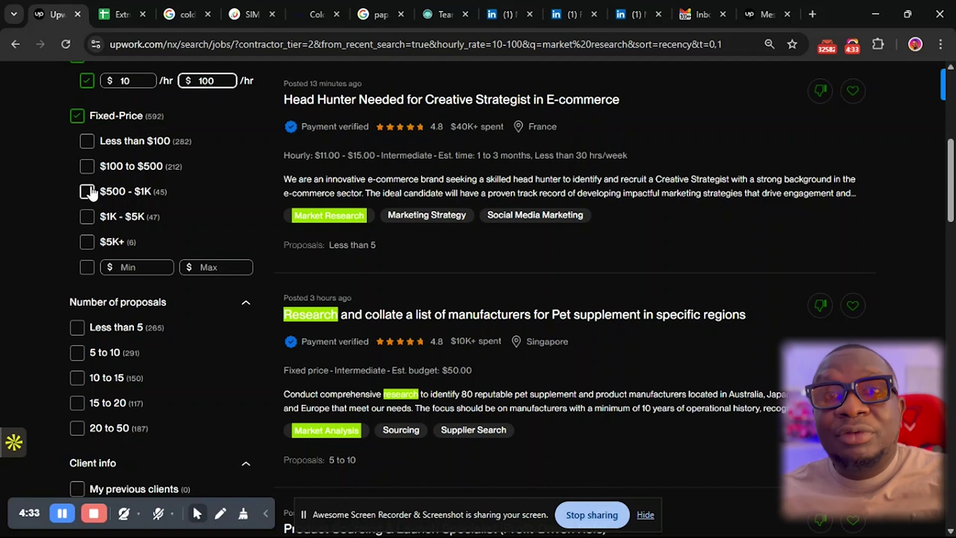
left_click(88, 193)
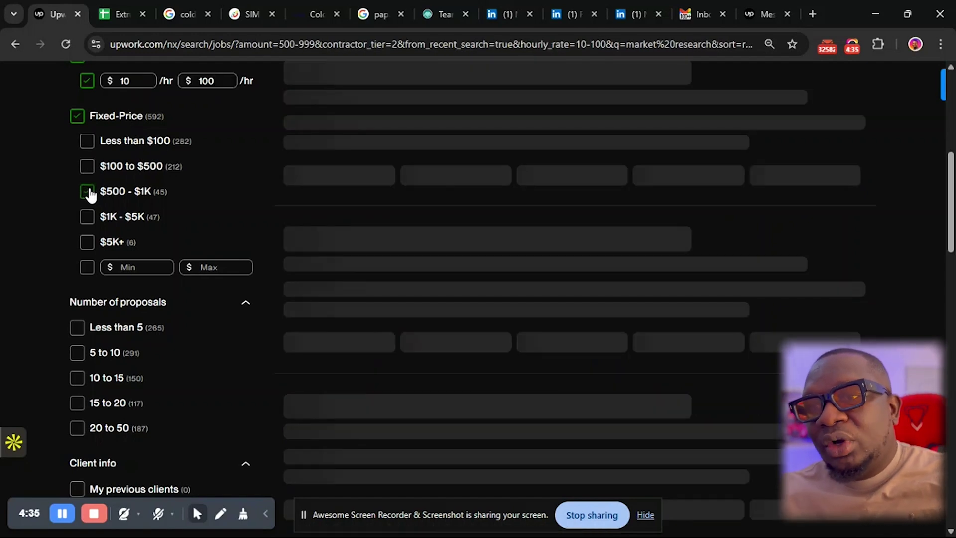
left_click(86, 216)
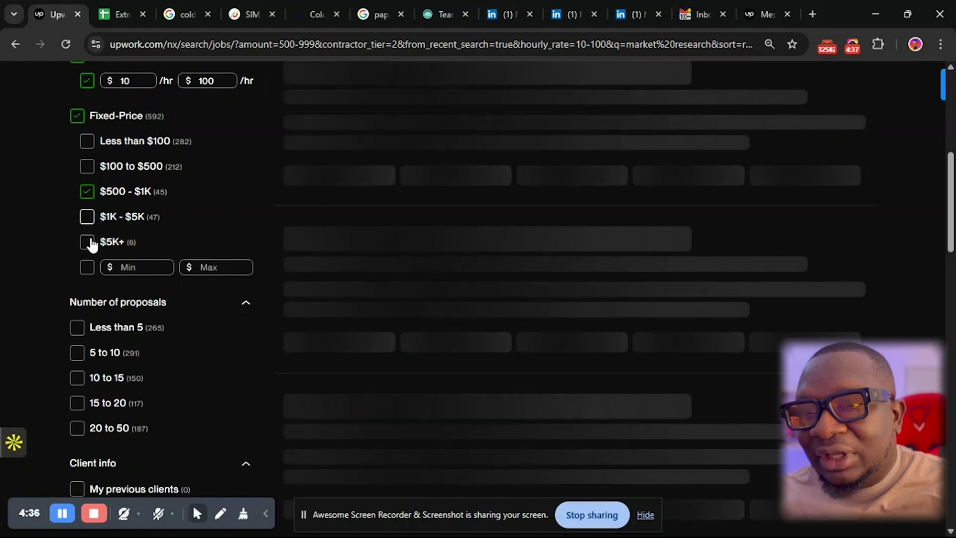
left_click(88, 242)
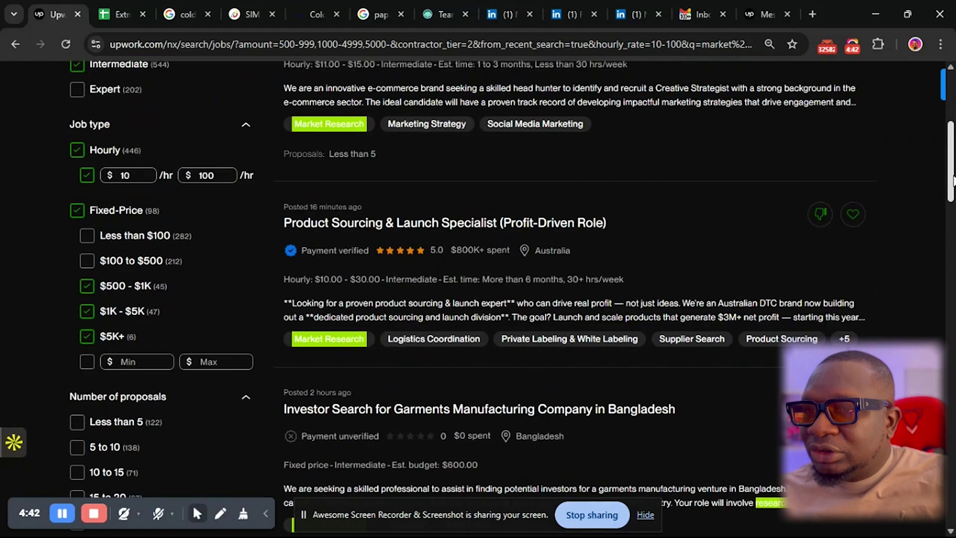
left_click_drag(953, 180, 952, 169)
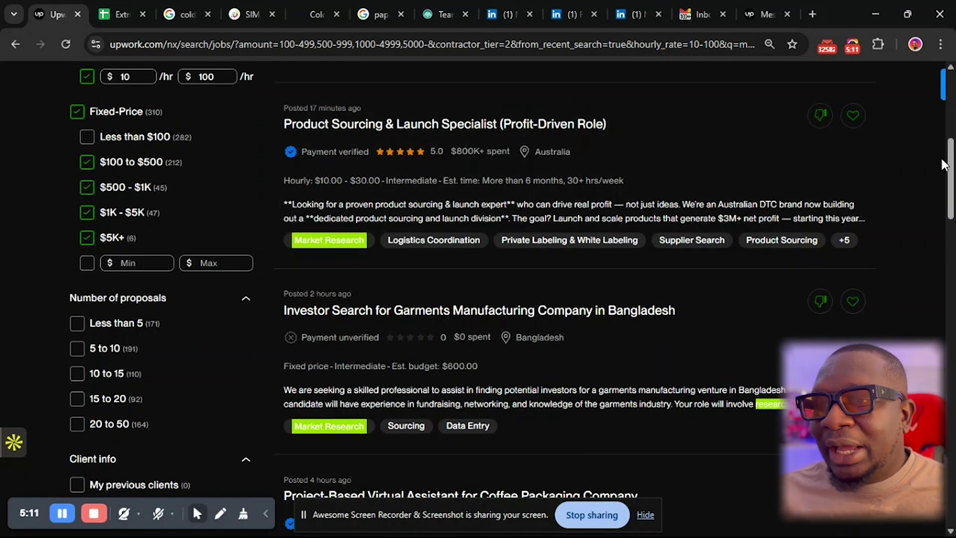
Filter the jobs by number of proposals, including Less than 5, 5 to 10 and 10 to 15.
scroll(944, 164, "down", 4)
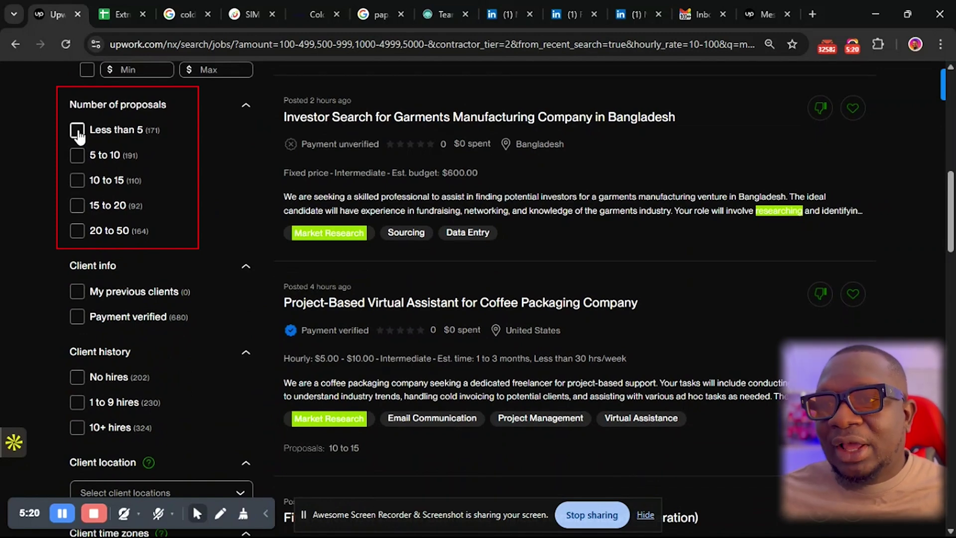
left_click(78, 131)
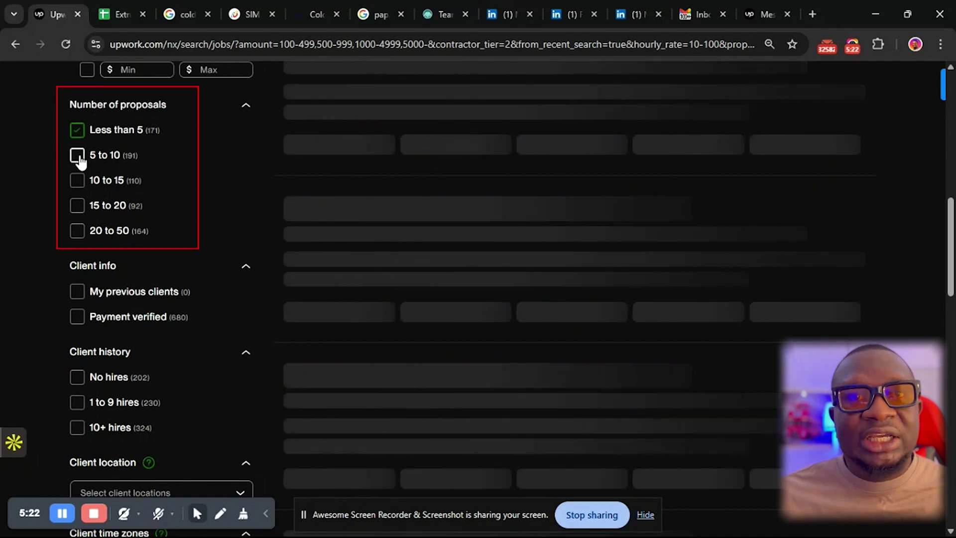
left_click(78, 156)
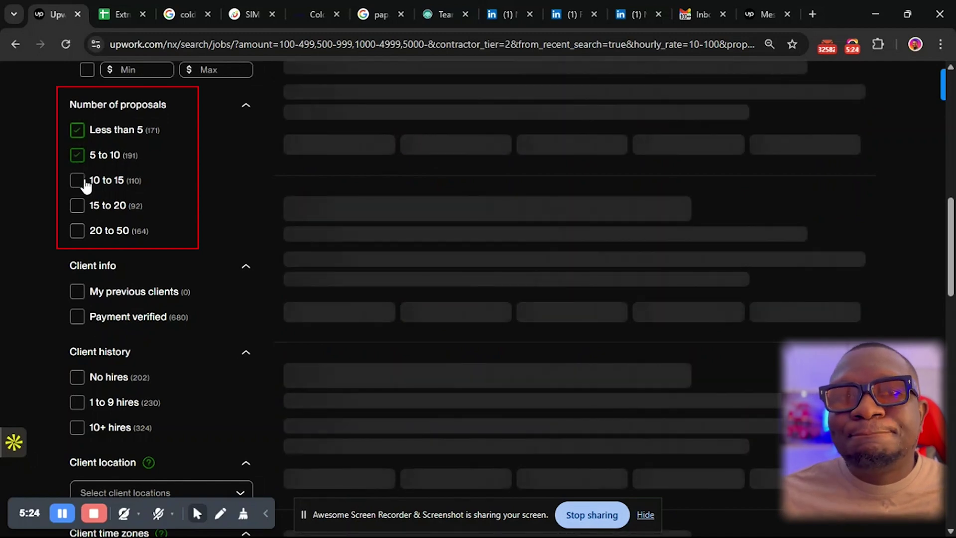
left_click(79, 181)
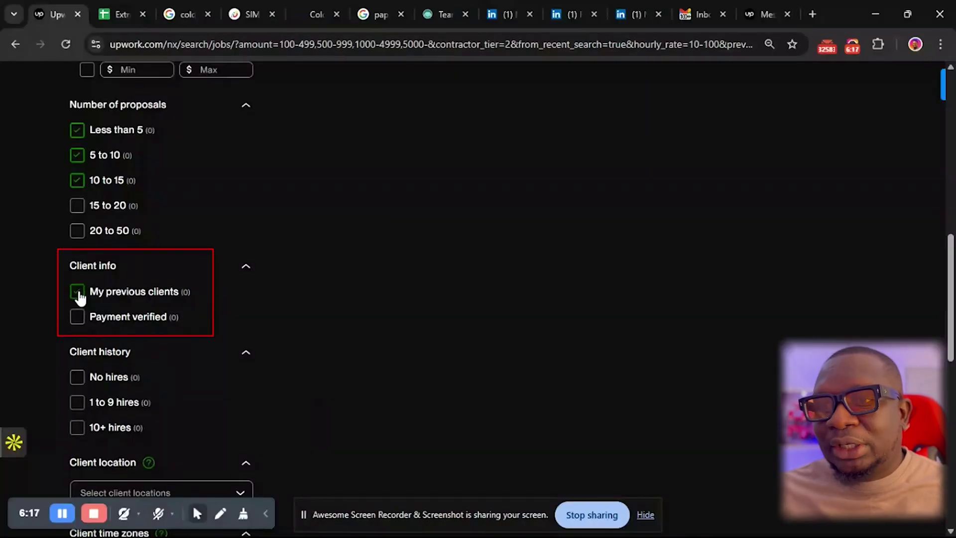
Restrict the jobs to payment-verified clients and include the client histories No hires, 1 to 9 hires and 10+ hires.
left_click(78, 319)
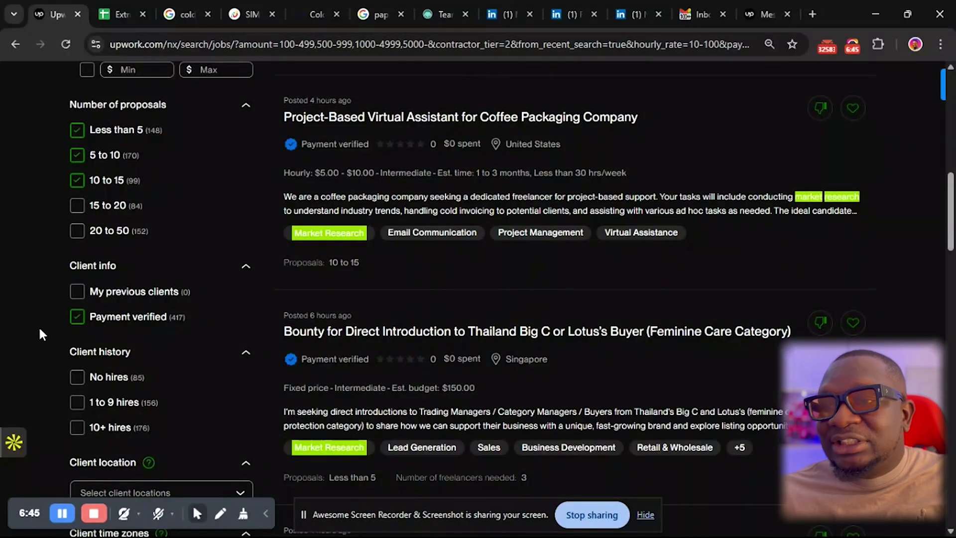
scroll(40, 334, "down", 1)
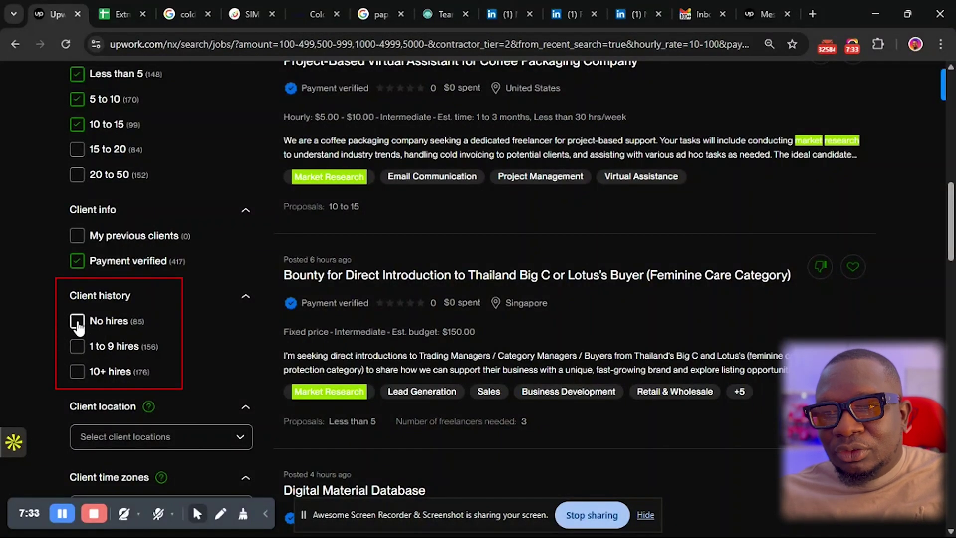
left_click(77, 322)
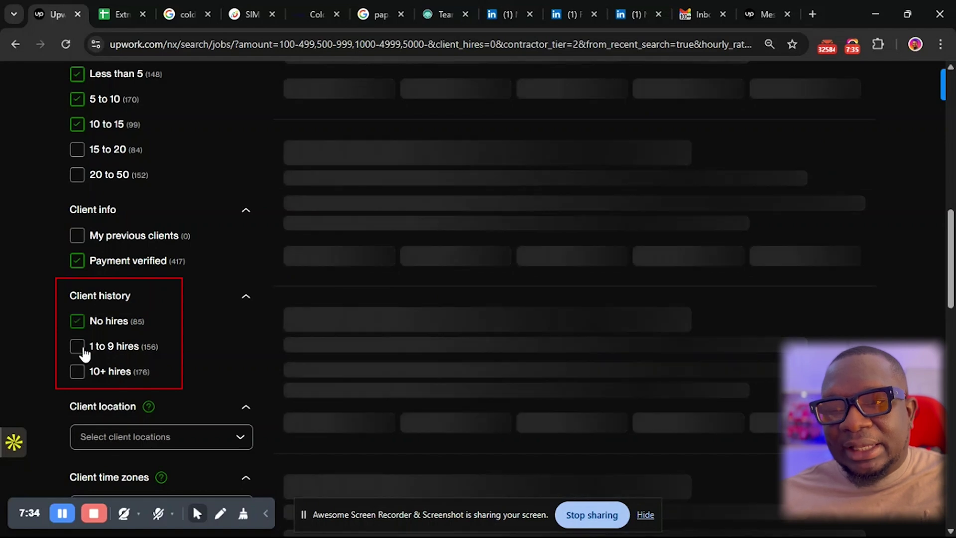
left_click(77, 347)
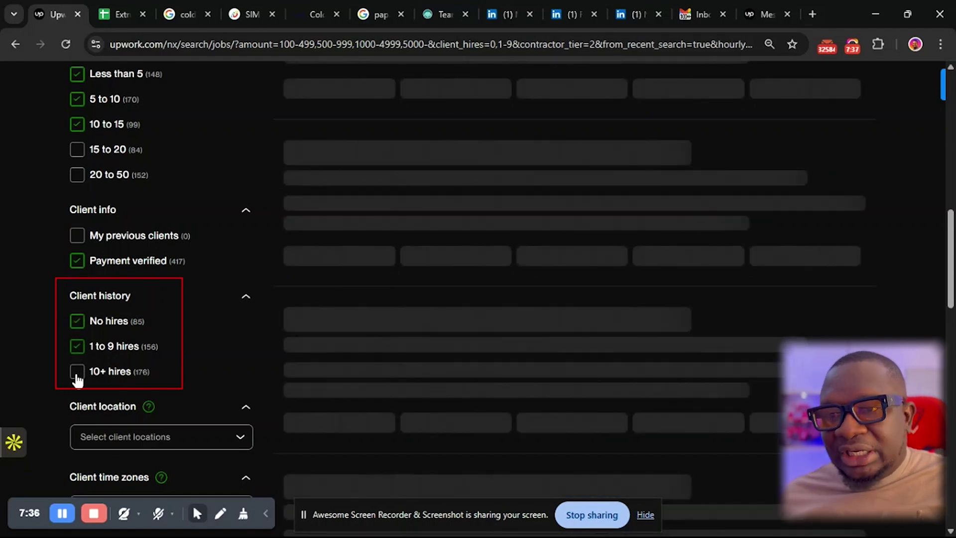
left_click(77, 372)
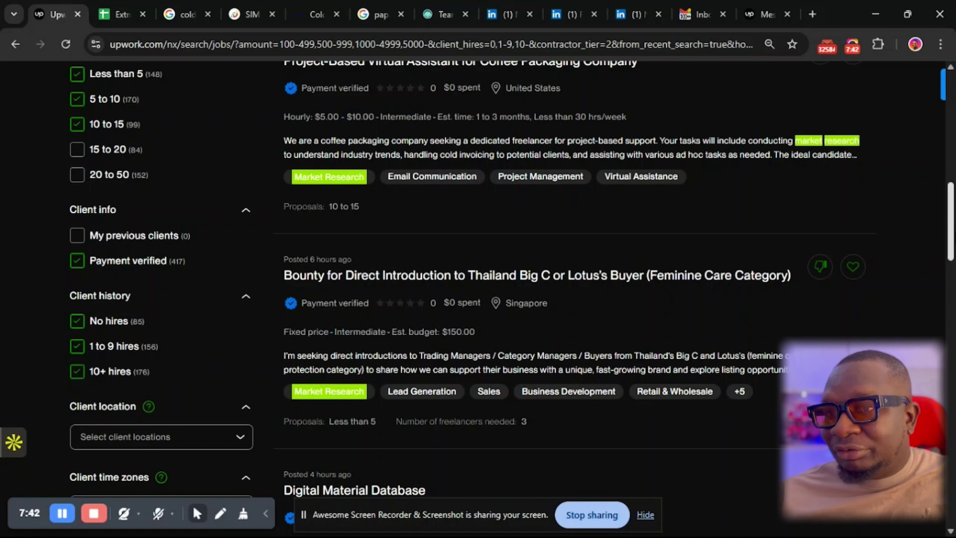
Save the filtered job search as "market research refined".
left_click_drag(949, 238, 949, 152)
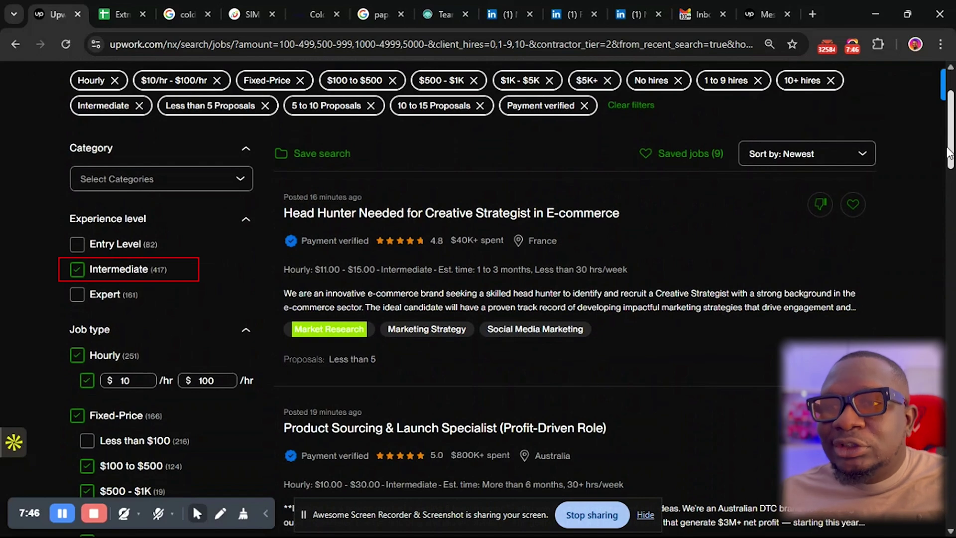
left_click_drag(949, 151, 949, 294)
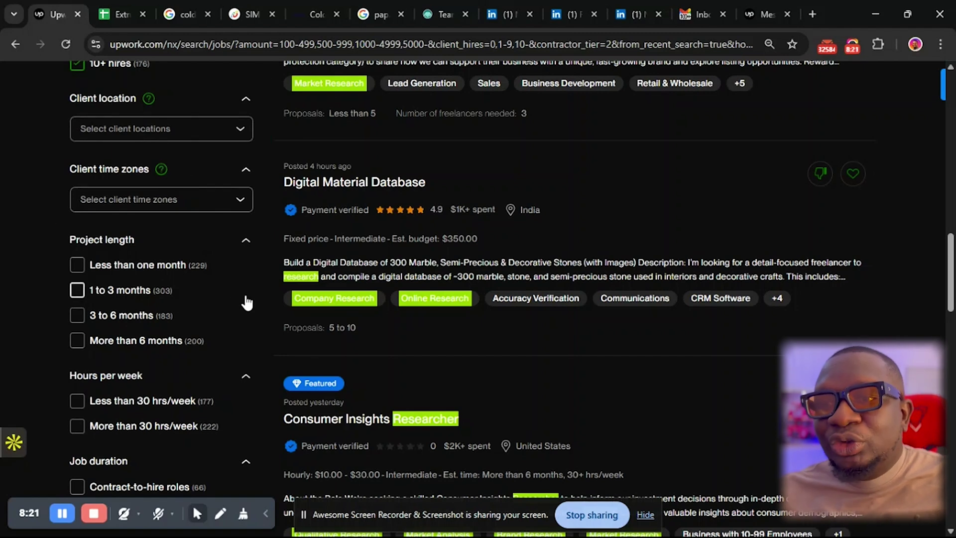
scroll(245, 294, "down", 1)
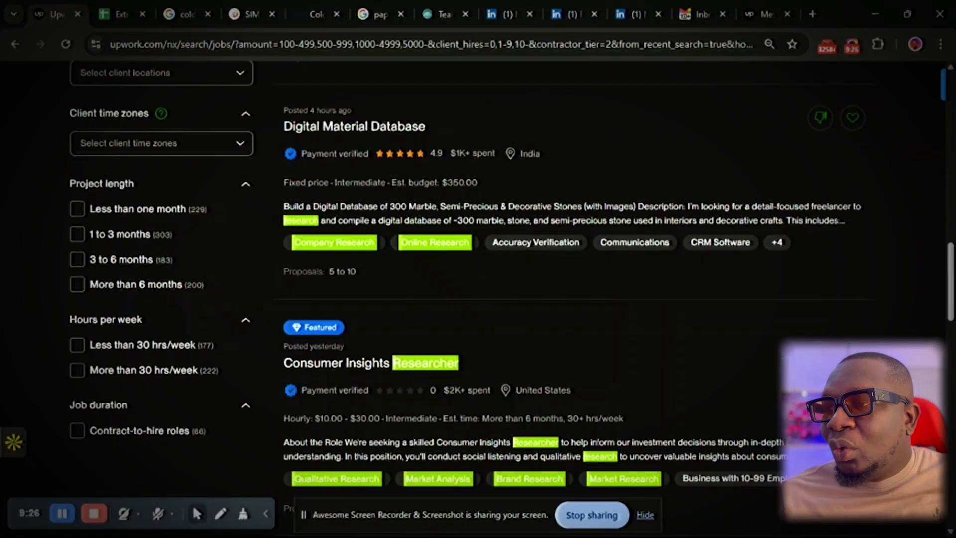
scroll(478, 299, "up", 10)
scroll(479, 299, "up", 5)
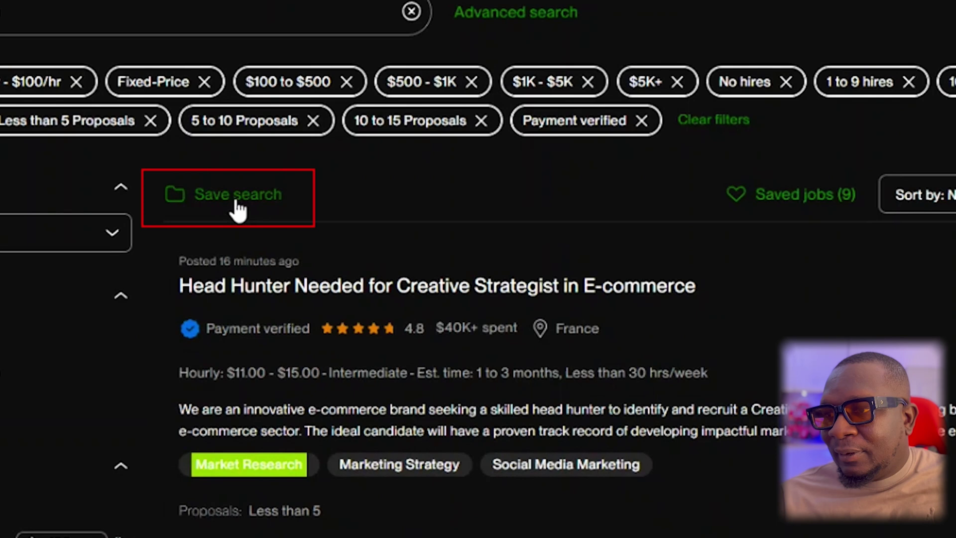
left_click(236, 200)
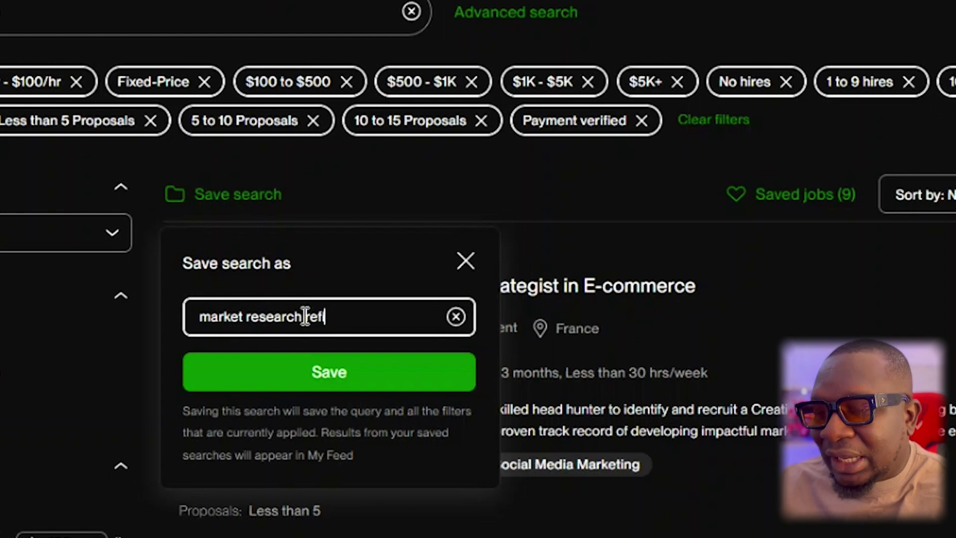
type("ined")
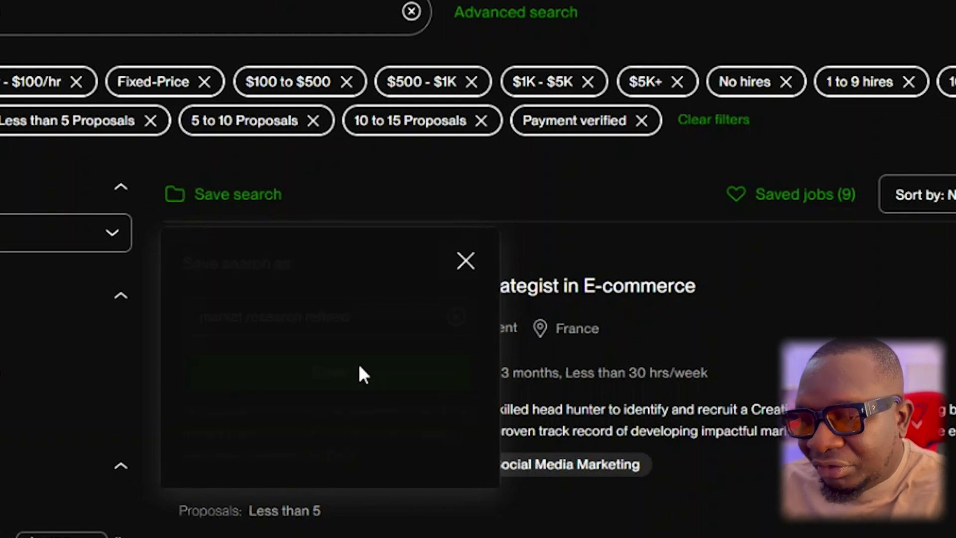
left_click(359, 378)
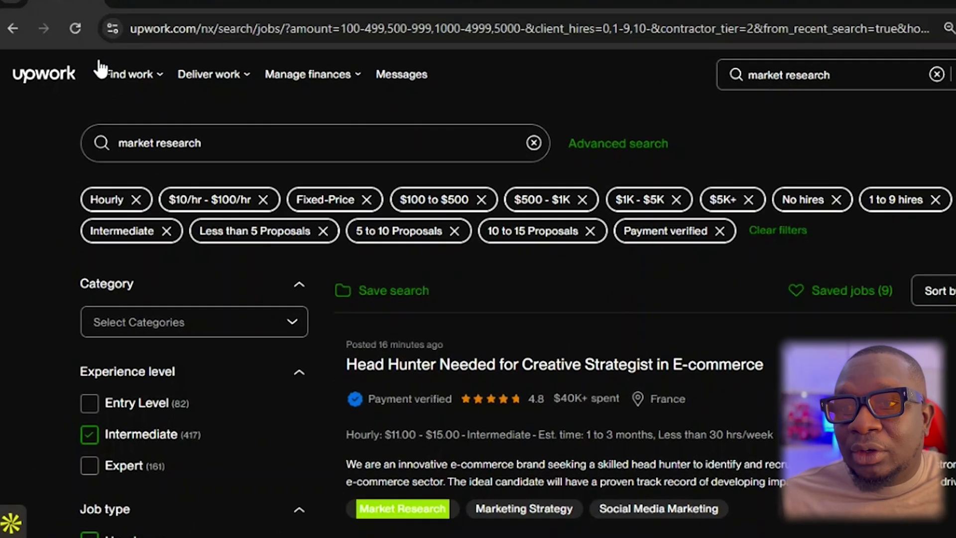
Open the Find work page and examine its saved searches and the My Feed note about building a personal job feed.
mouse_move(123, 86)
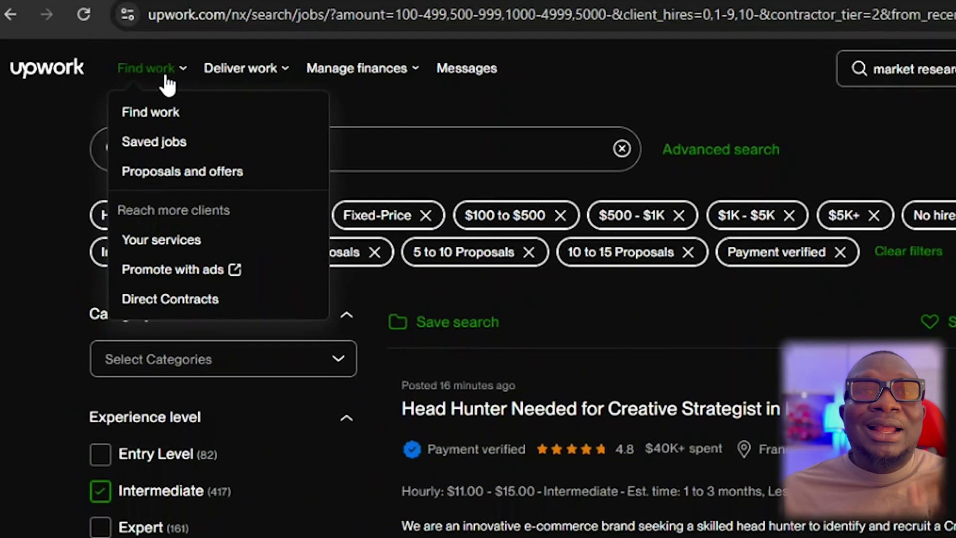
left_click(167, 114)
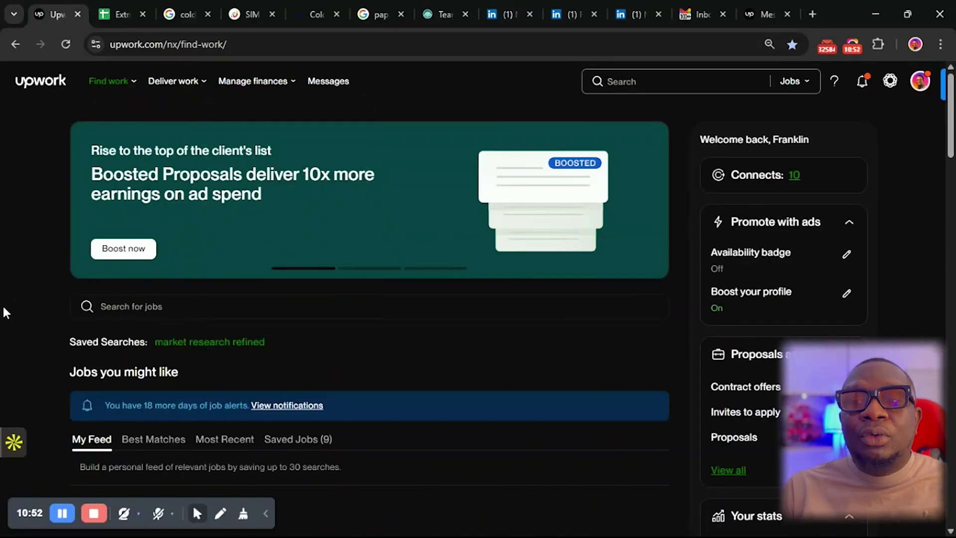
scroll(10, 309, "down", 1)
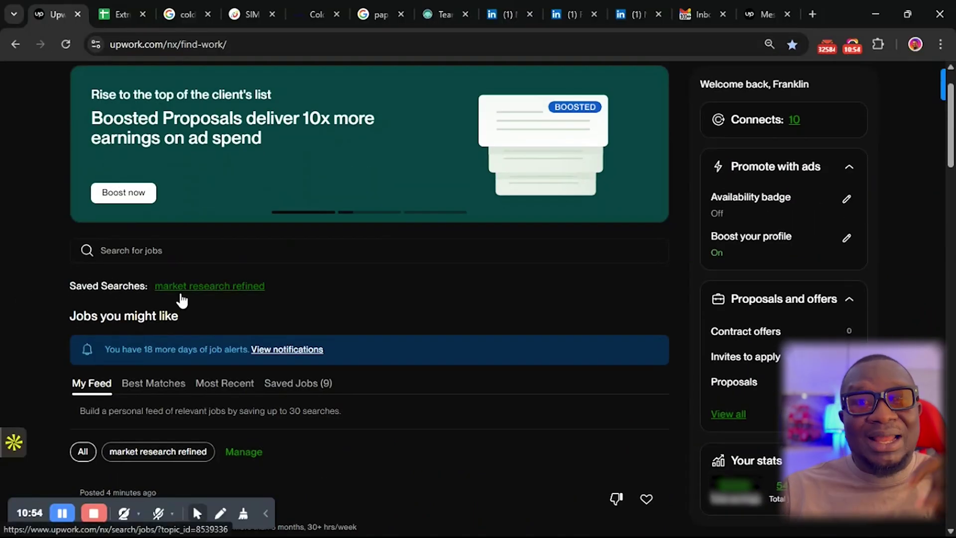
scroll(180, 298, "down", 2)
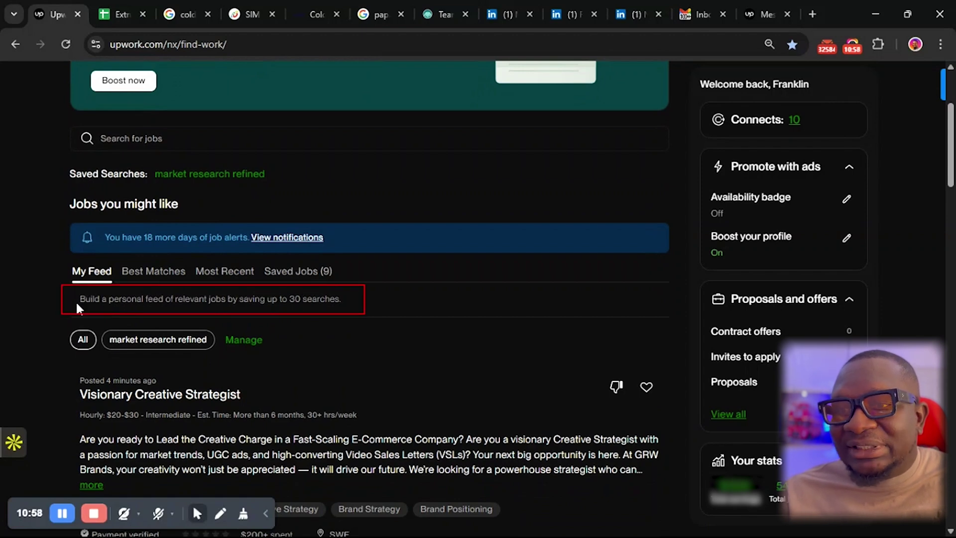
left_click_drag(79, 301, 220, 310)
left_click_drag(314, 311, 49, 302)
left_click(49, 302)
scroll(48, 302, "up", 1)
scroll(50, 305, "up", 3)
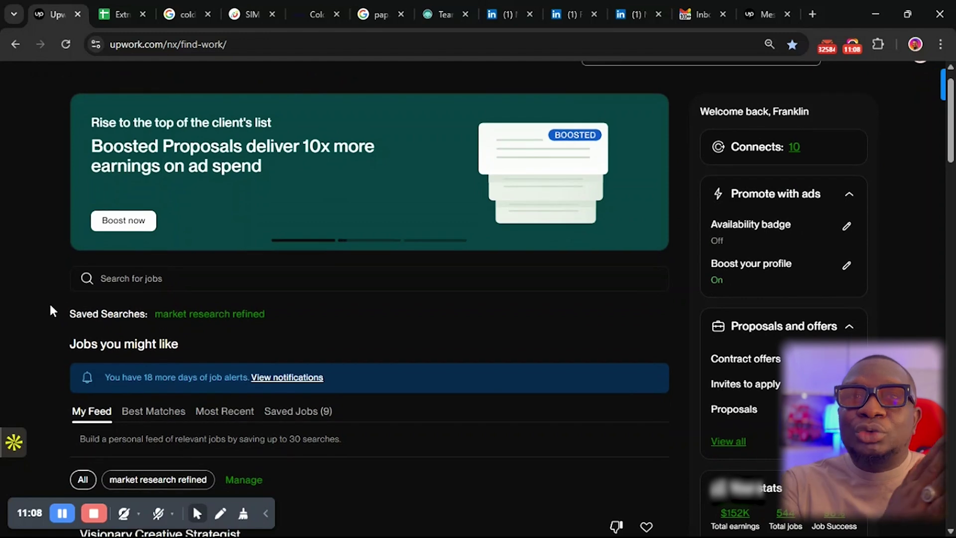
scroll(49, 306, "down", 3)
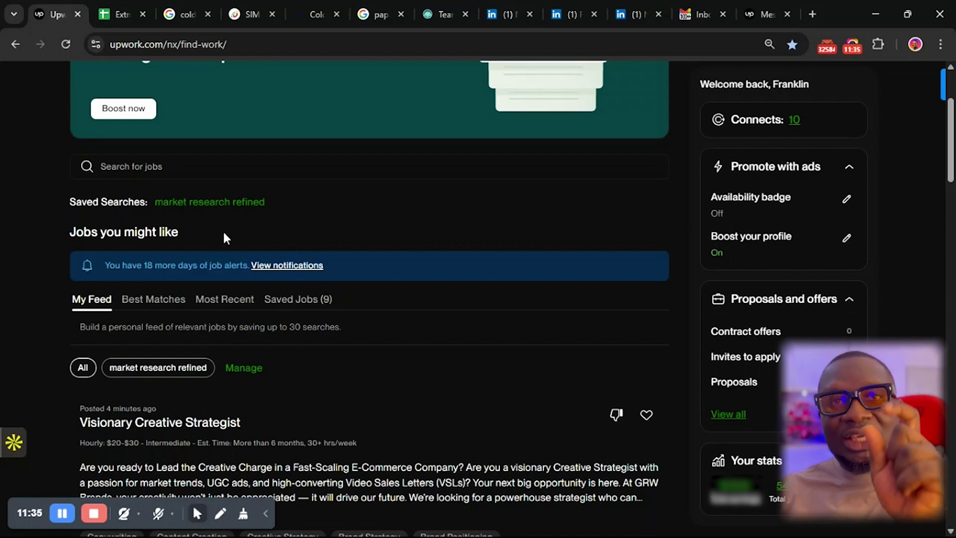
scroll(224, 234, "up", 1)
scroll(225, 233, "down", 3)
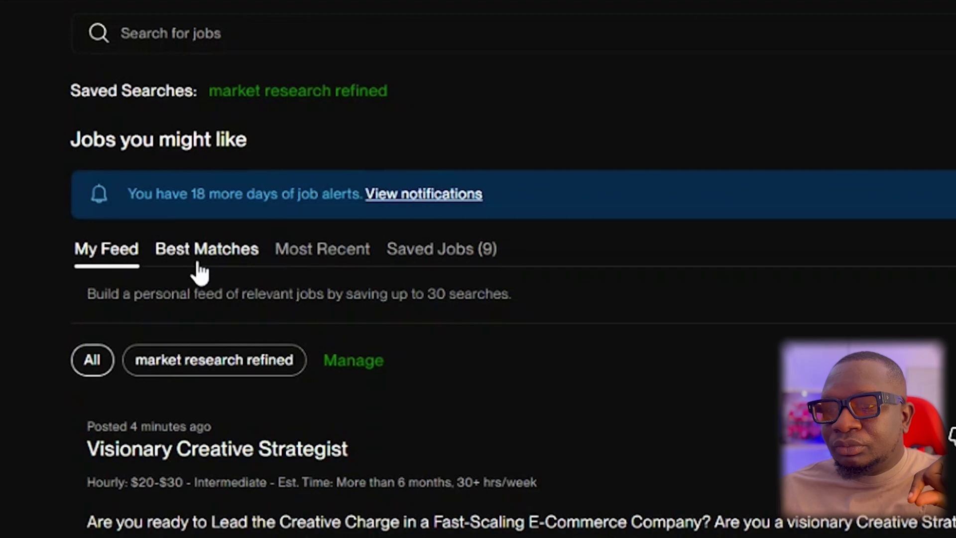
View the Best Matches, Most Recent and Saved Jobs lists in turn.
left_click(201, 269)
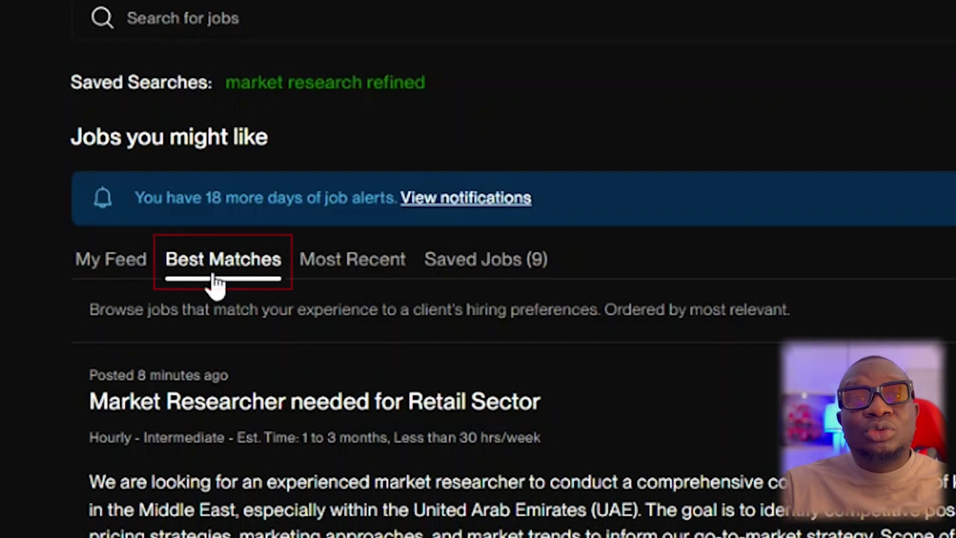
left_click(352, 260)
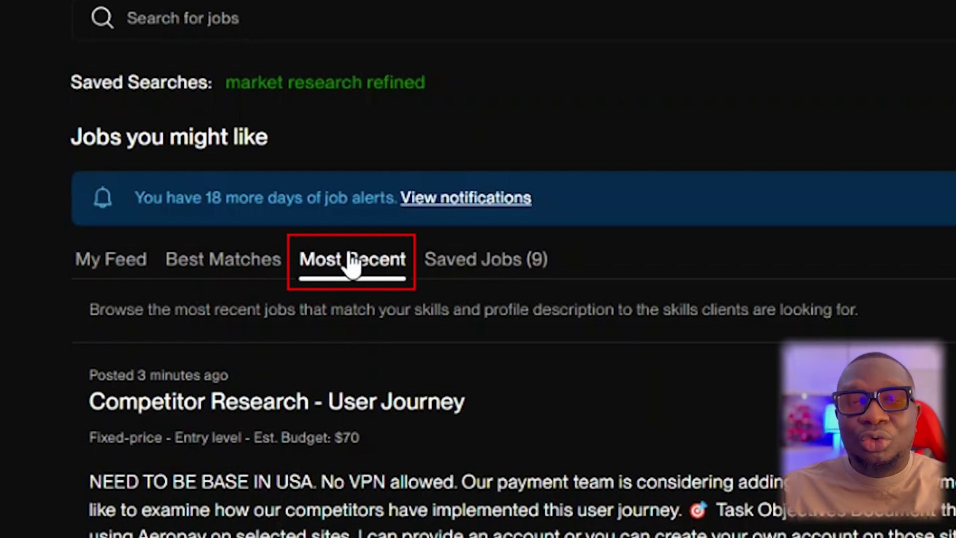
left_click(484, 262)
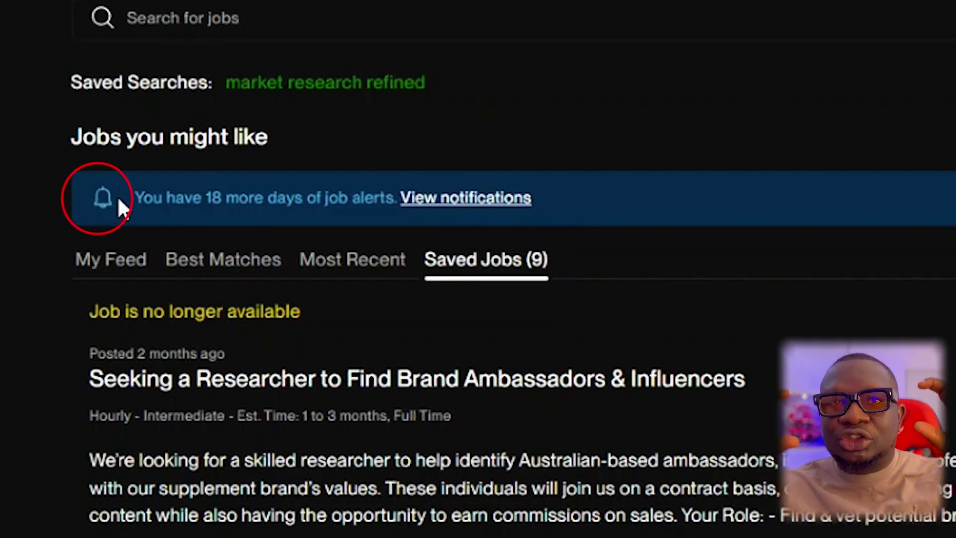
Read the job alerts notice above the job lists and open its notifications.
scroll(291, 165, "up", 3)
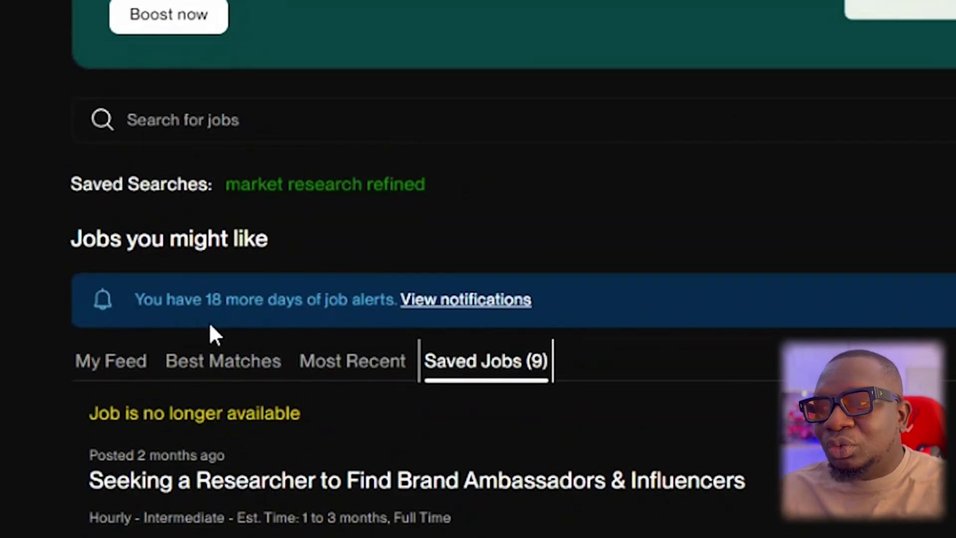
left_click_drag(128, 299, 532, 300)
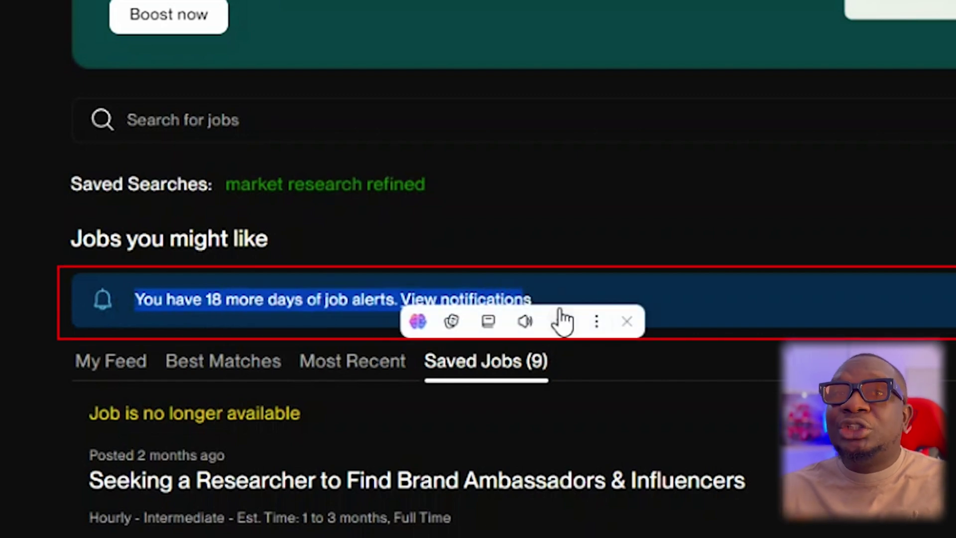
left_click(454, 298)
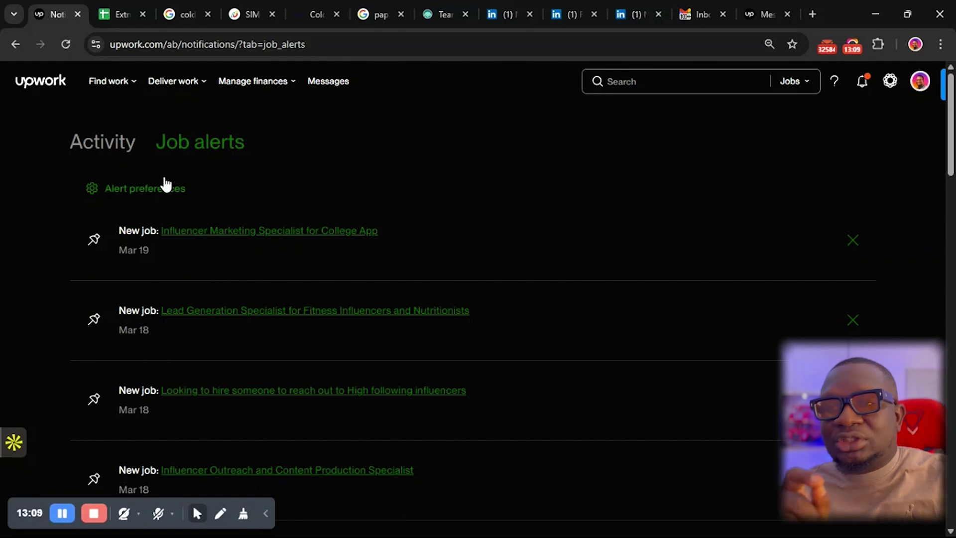
Open the job alert preferences and have instant job alerts sent by both email and mobile app notifications.
left_click(146, 190)
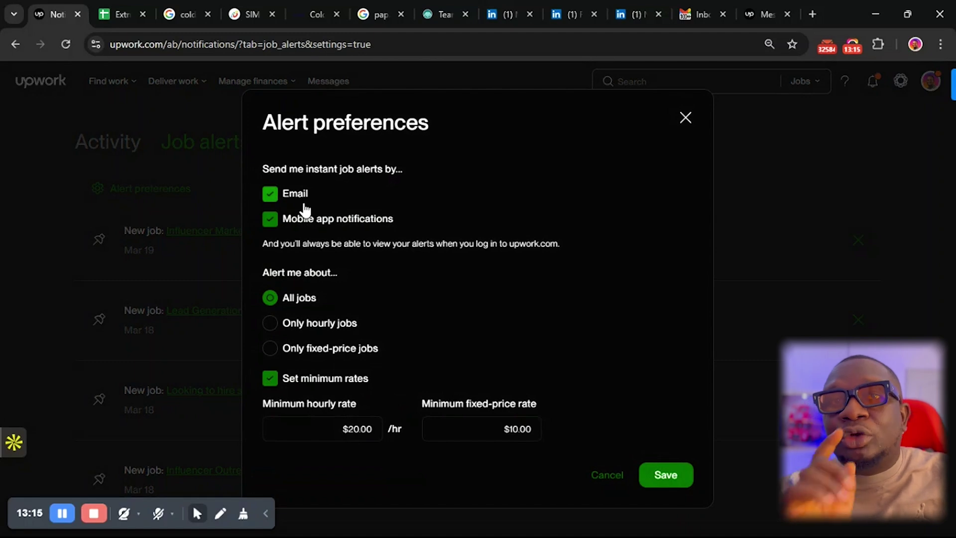
left_click(276, 199)
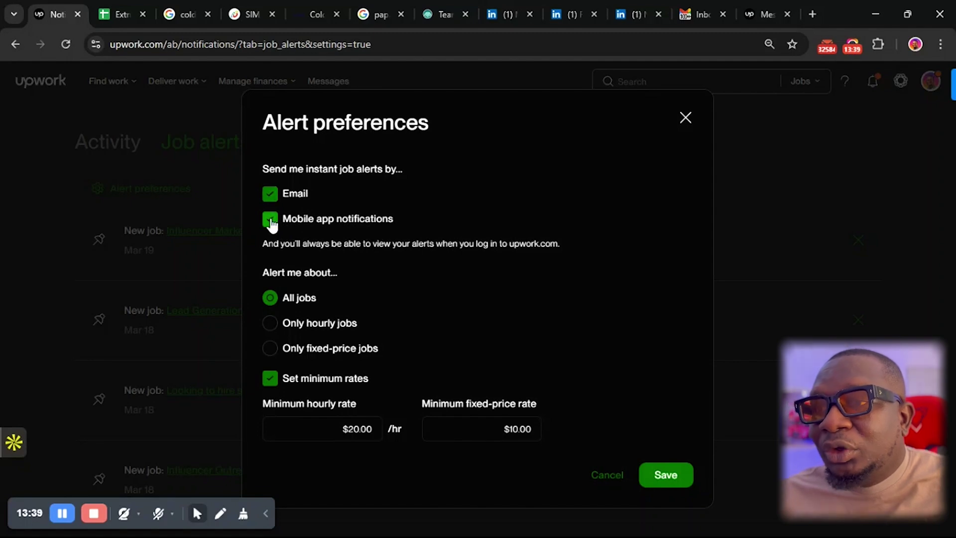
left_click(271, 222)
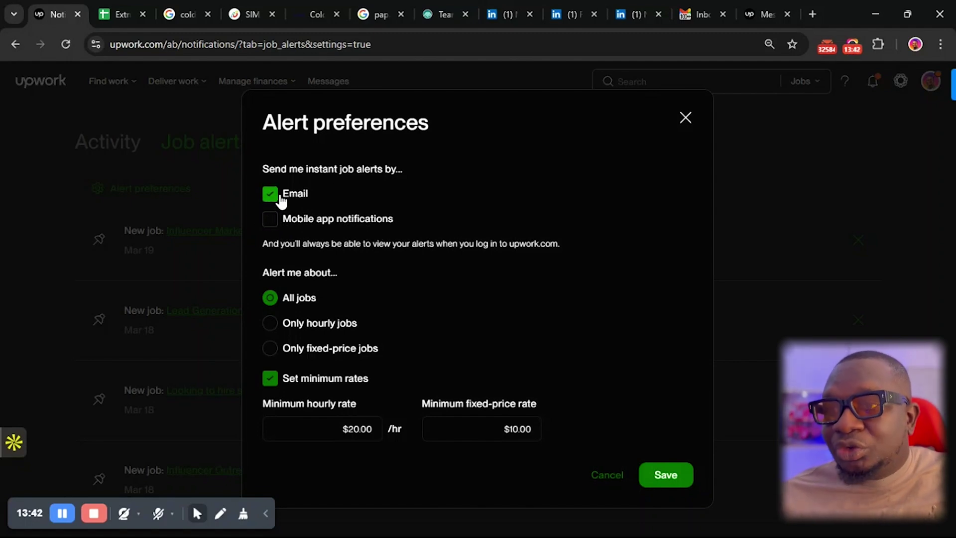
left_click(270, 225)
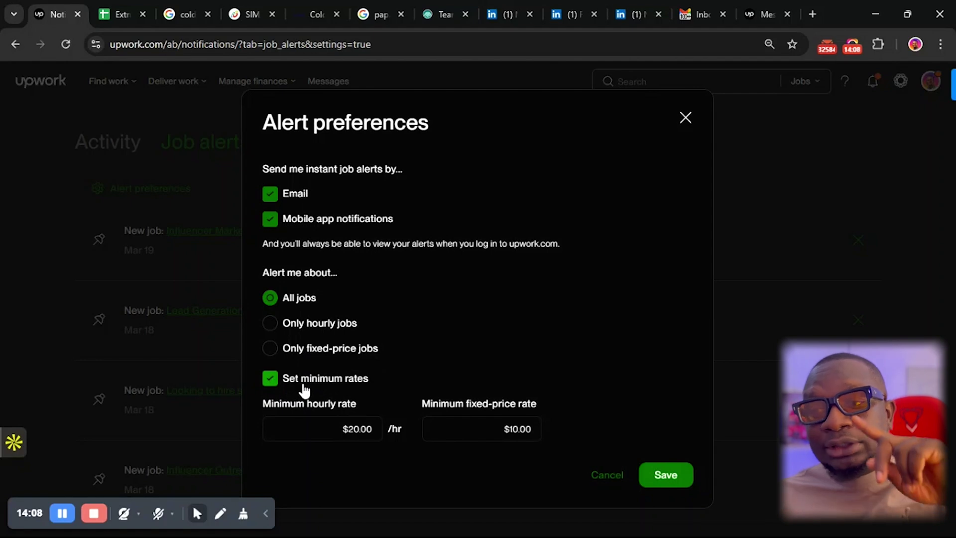
Set the minimum hourly rate to $10.00 and the minimum fixed-price rate to $100.00, and save the alert preferences.
left_click(358, 430)
double_click(357, 430)
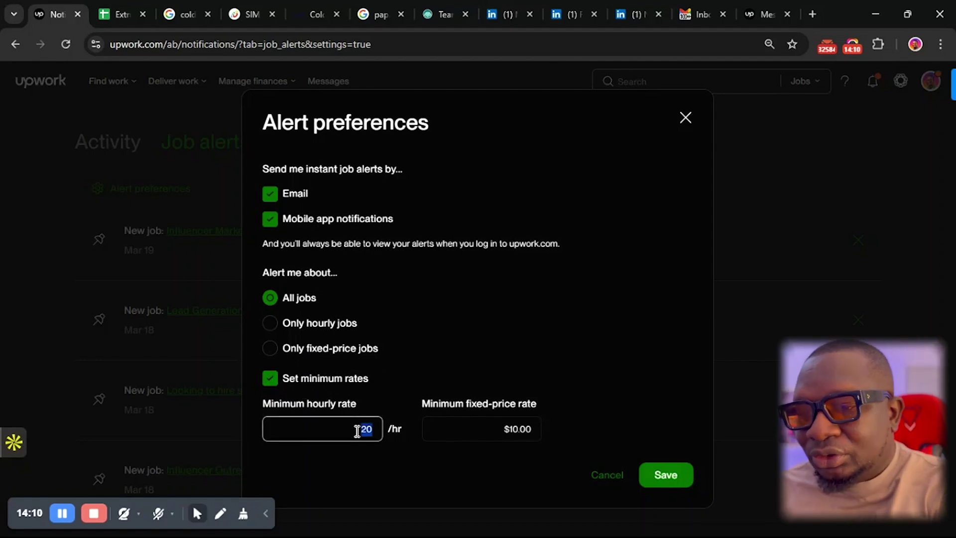
type("10")
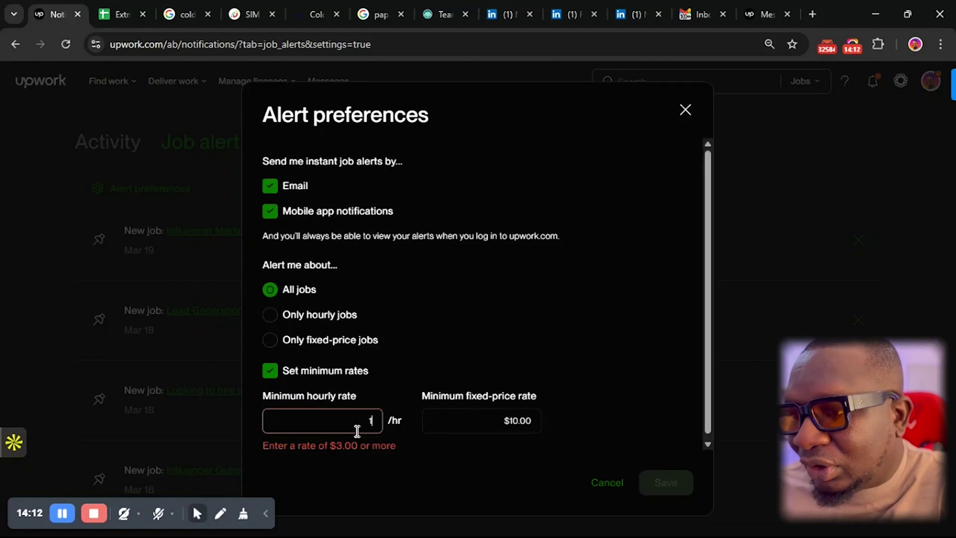
double_click(512, 427)
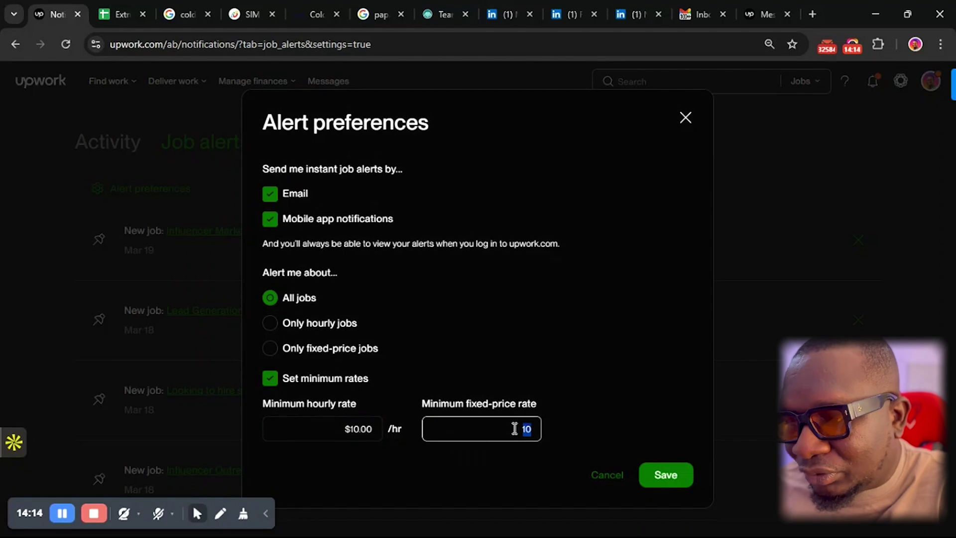
type("100")
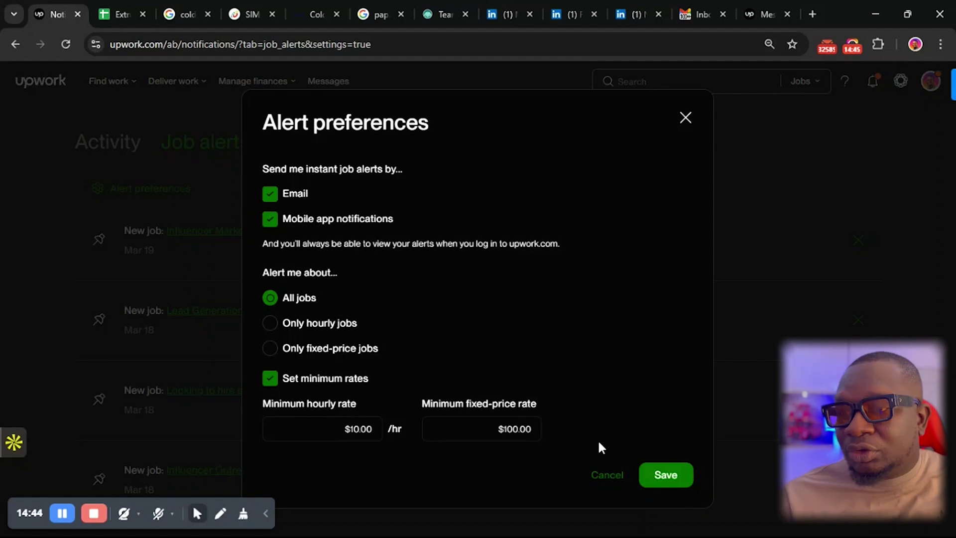
left_click(682, 482)
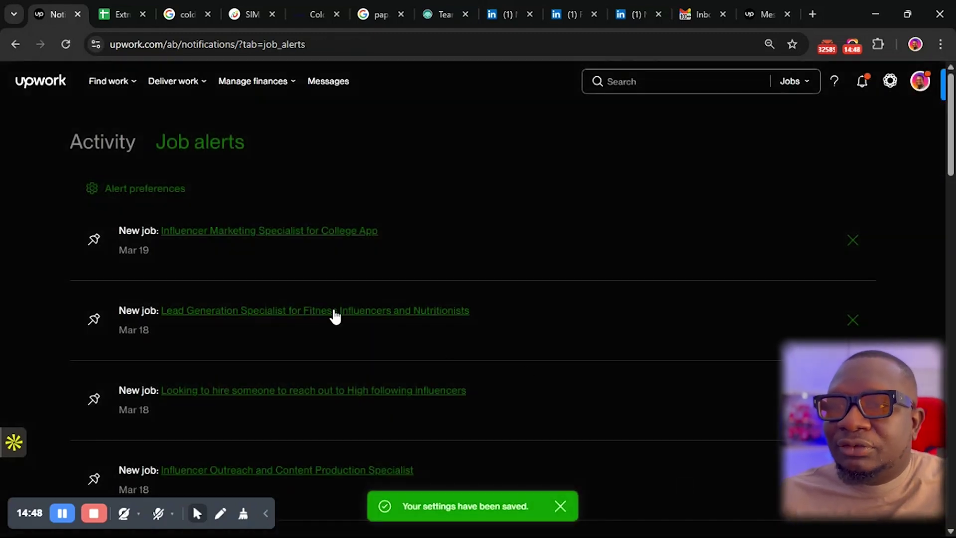
Return to the Find work page and view My Feed with the saved search "market research refined".
mouse_move(115, 82)
left_click(132, 111)
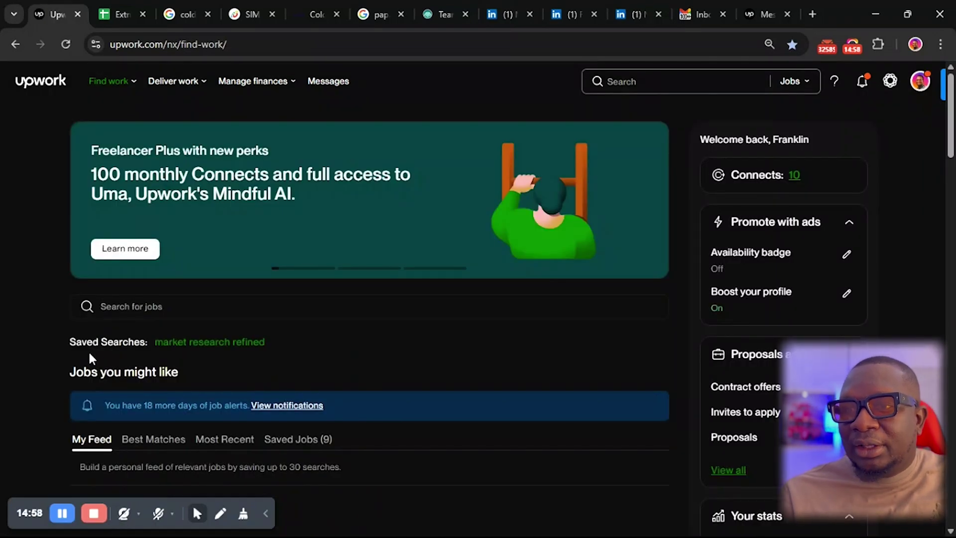
scroll(46, 352, "down", 2)
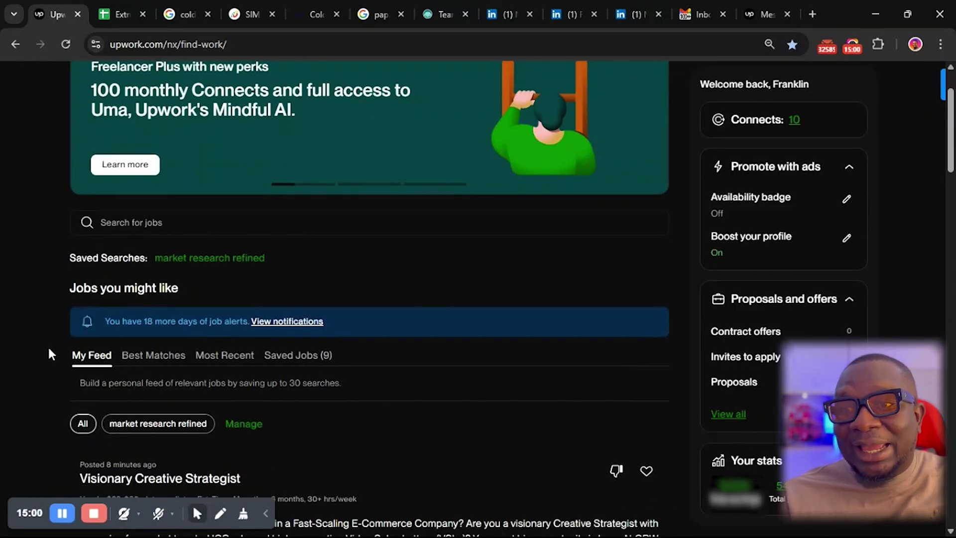